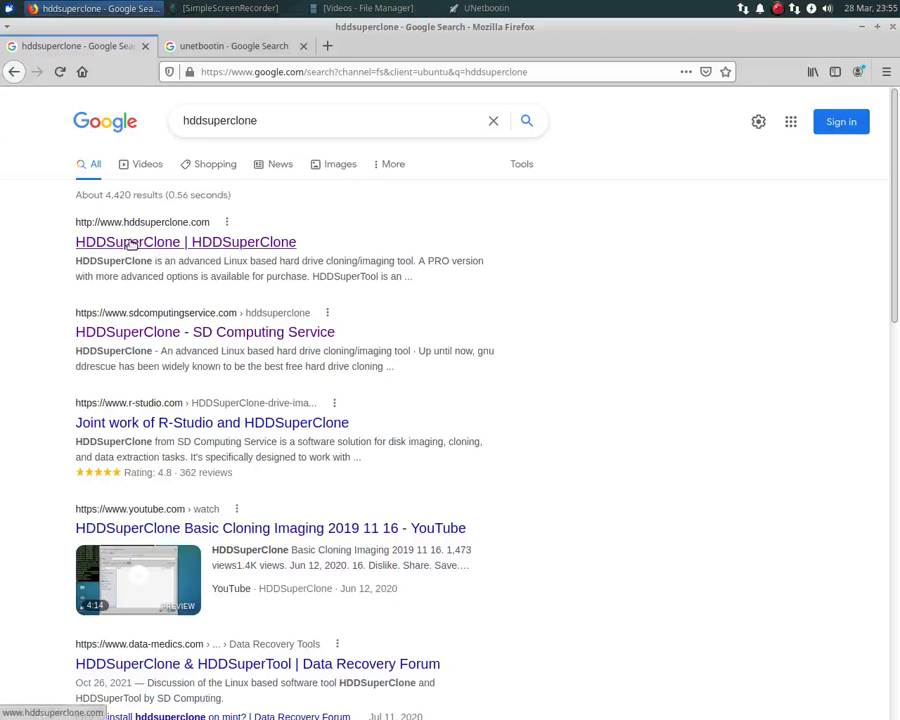
# Reach the HDDLiveCD download area from the HDDSuperClone site and open its 2022_02_12 folder in list view.
pyautogui.click(130, 244)
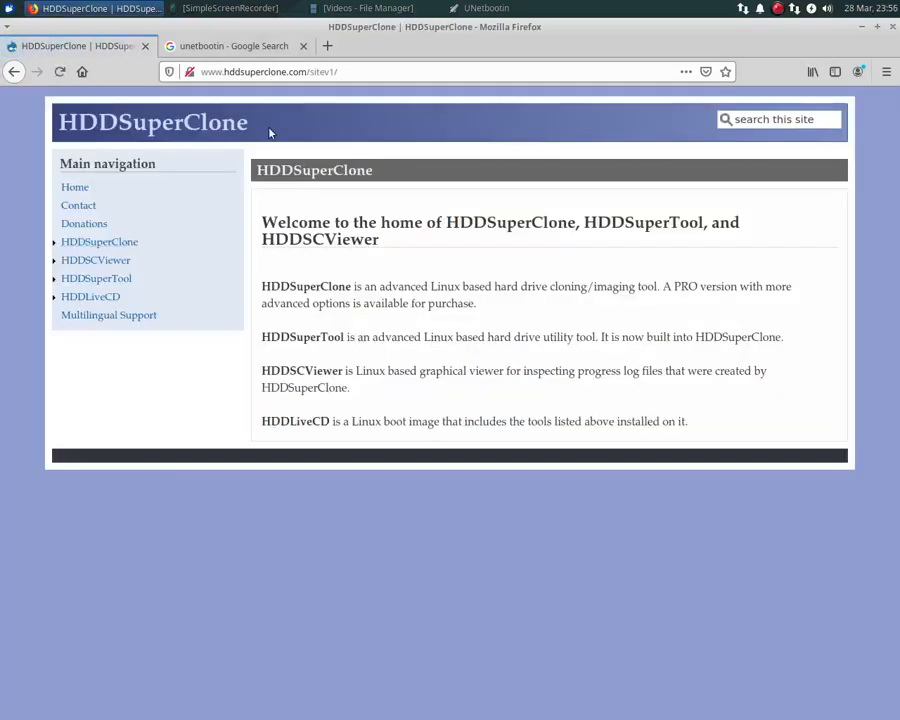
pyautogui.click(86, 297)
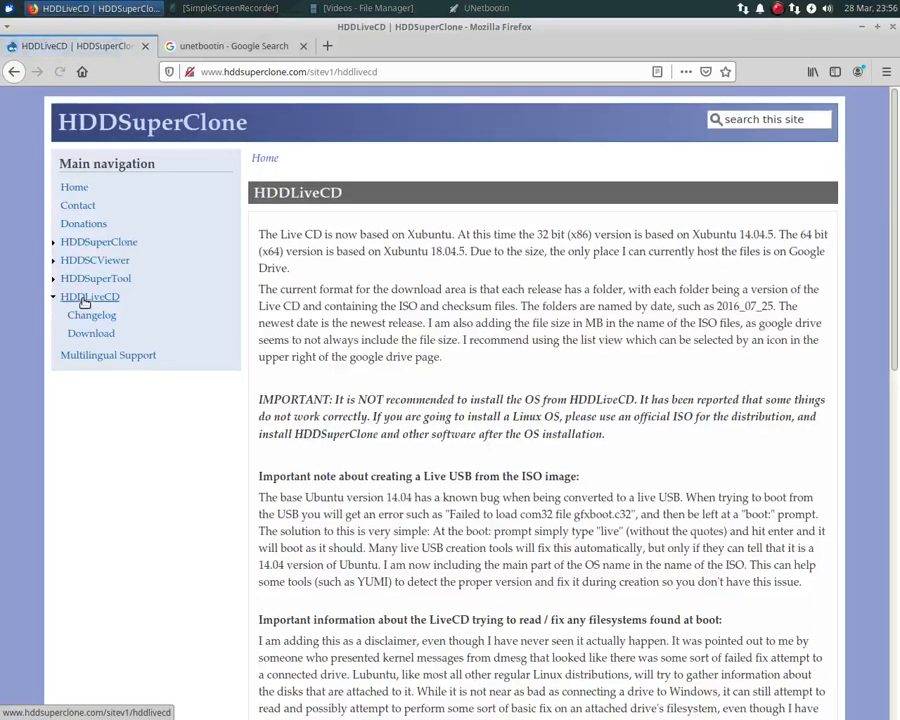
pyautogui.click(91, 334)
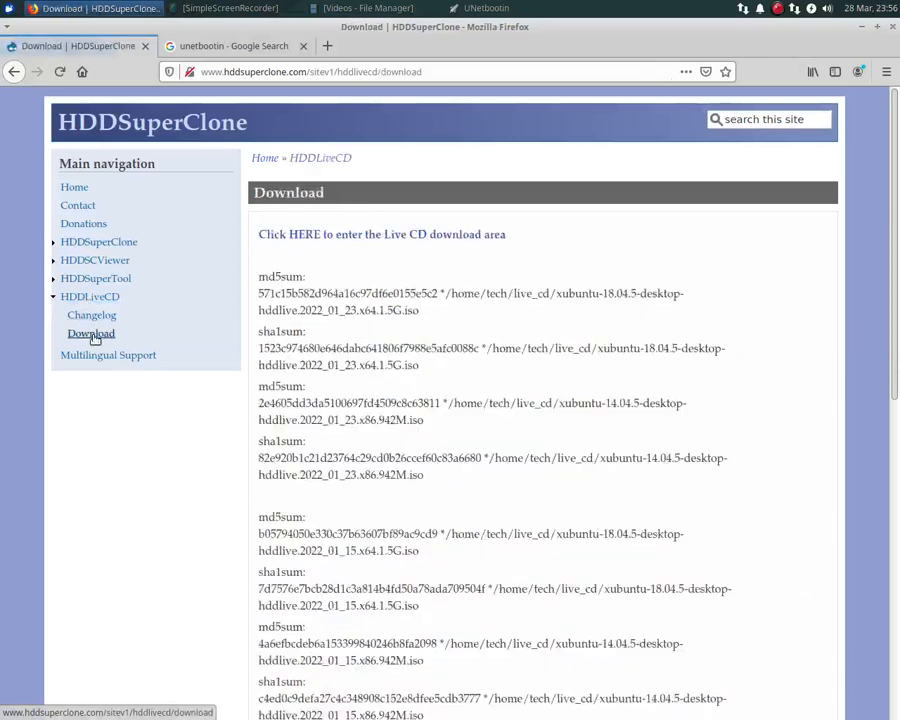
pyautogui.click(379, 240)
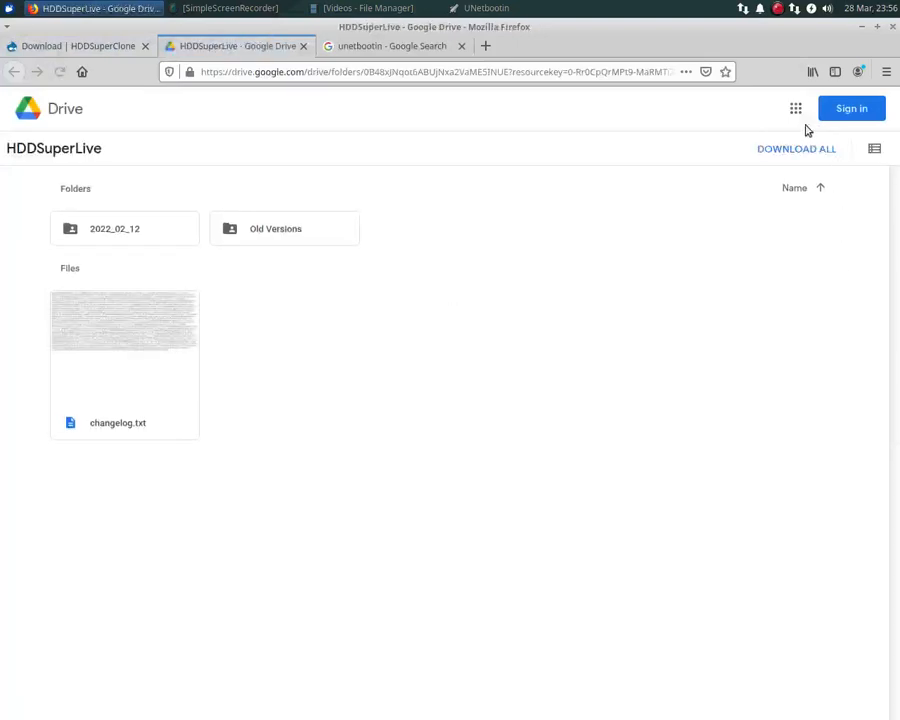
pyautogui.click(875, 149)
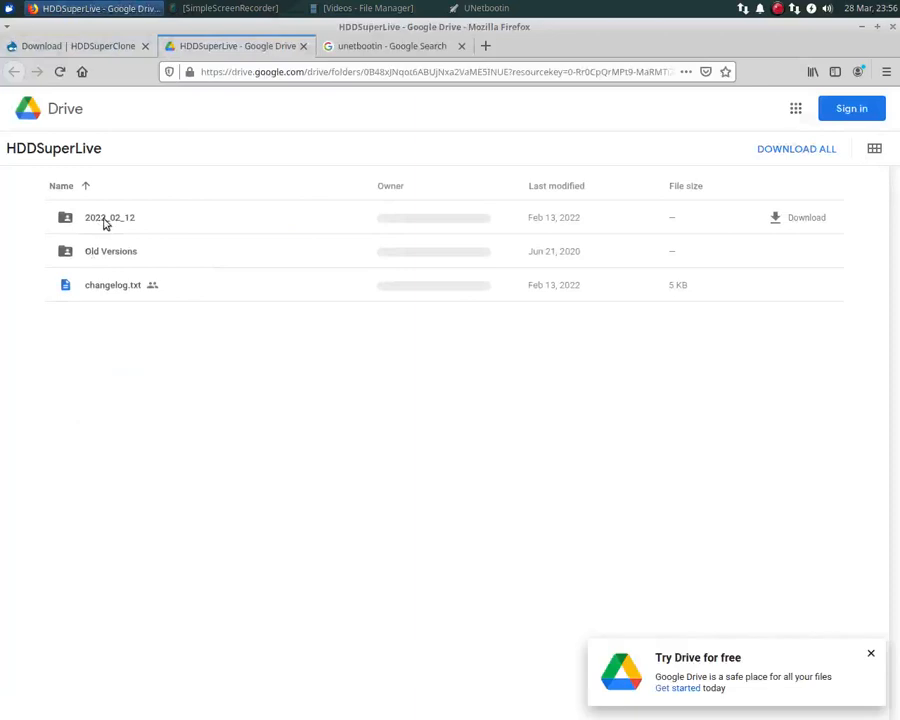
pyautogui.doubleClick(100, 220)
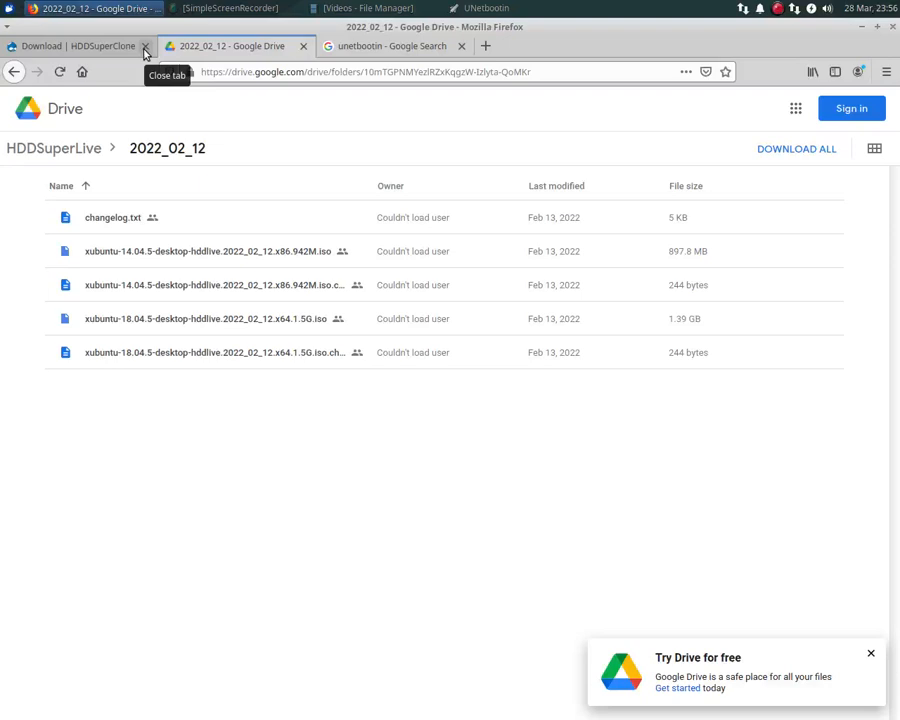
# Close the HDDSuperClone and Drive pages, view the UNetbootin homepage from the search results, and close the browser.
pyautogui.click(145, 46)
pyautogui.click(145, 47)
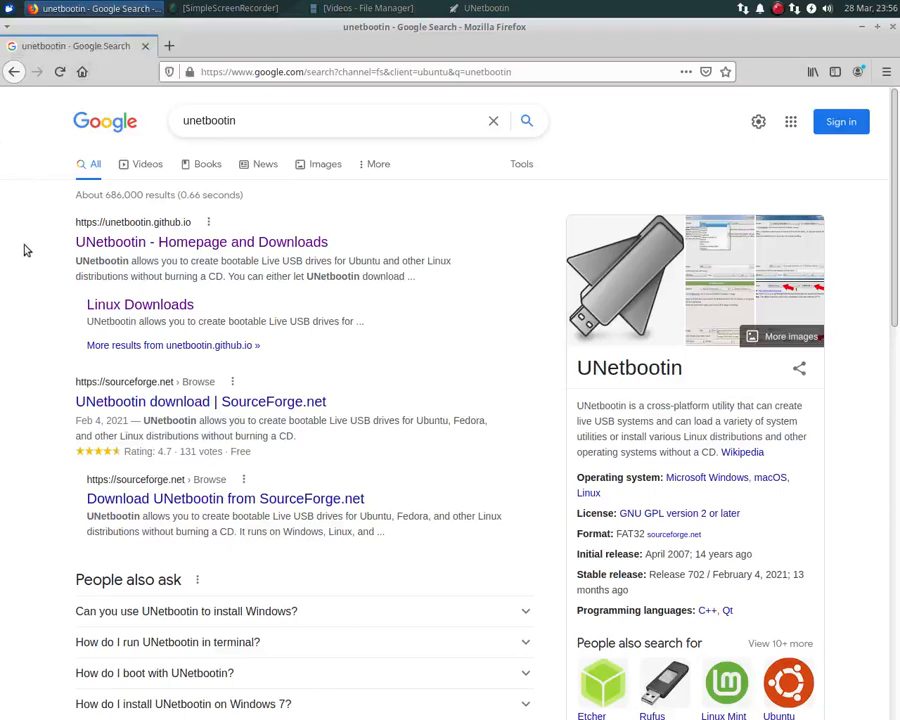
pyautogui.click(196, 248)
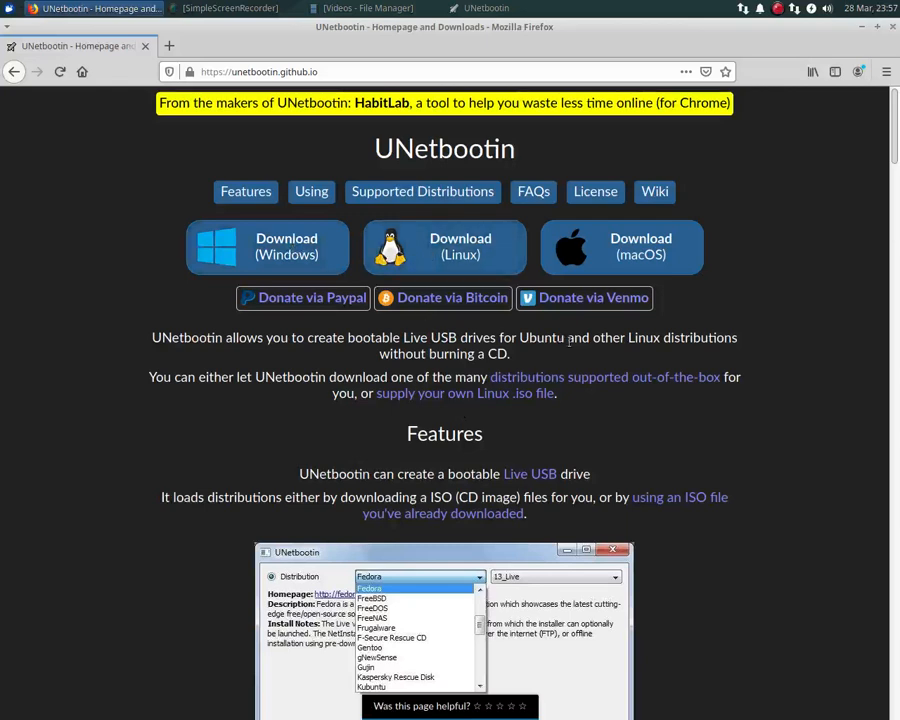
pyautogui.click(145, 46)
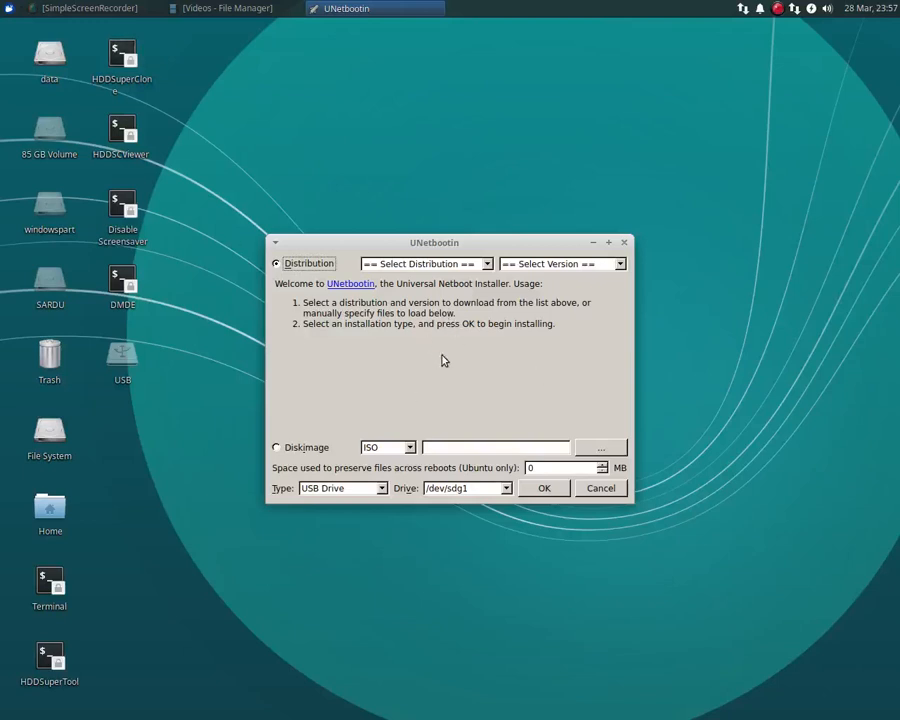
# Choose a disk image as the UNetbootin source and browse to the file system's root directory to find it.
pyautogui.click(277, 449)
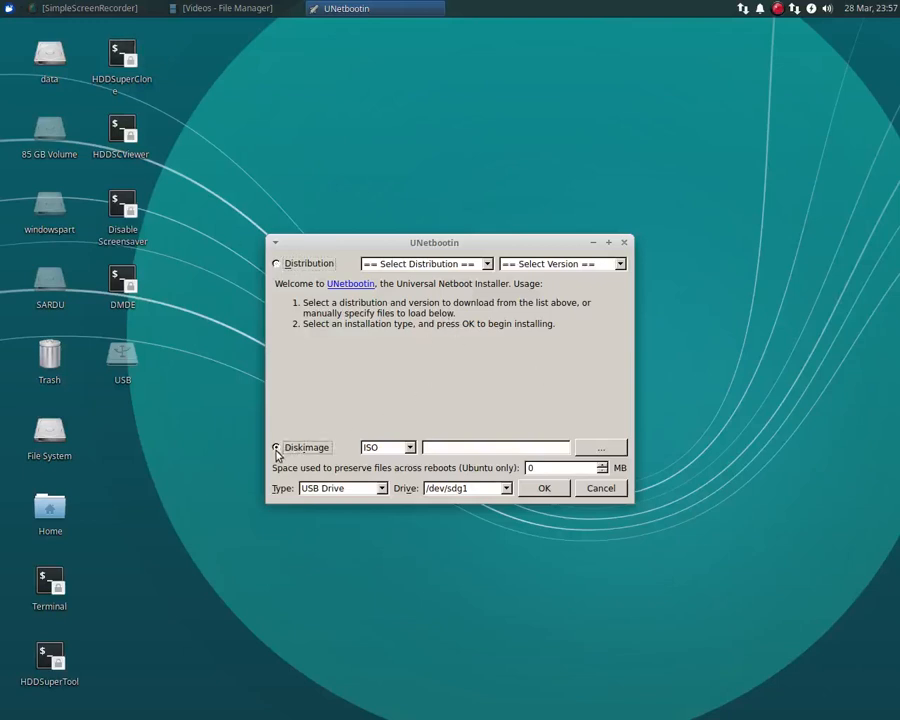
pyautogui.click(599, 448)
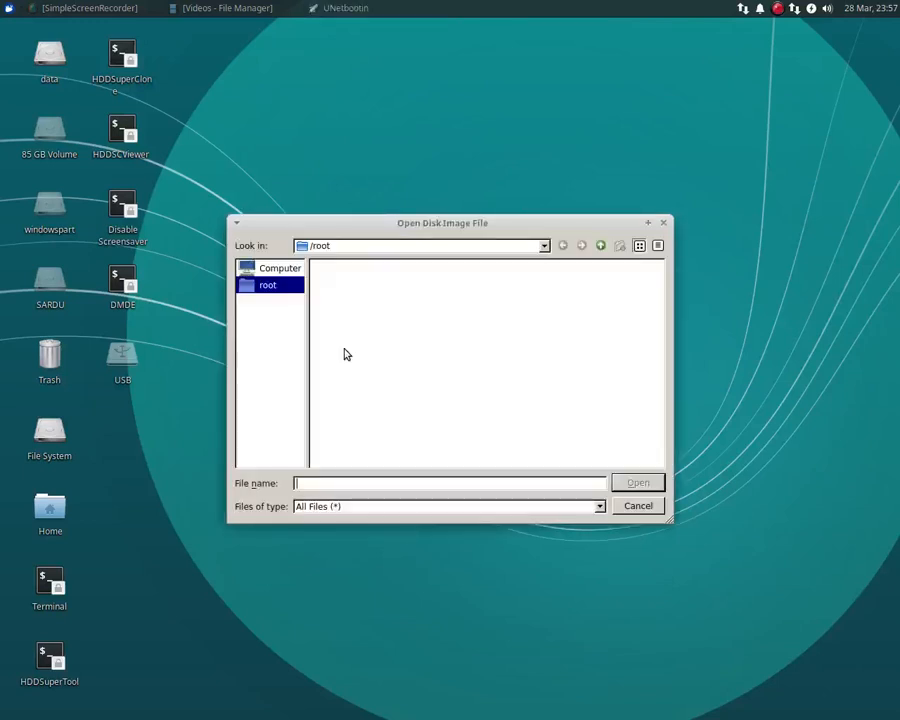
pyautogui.click(262, 270)
pyautogui.click(266, 288)
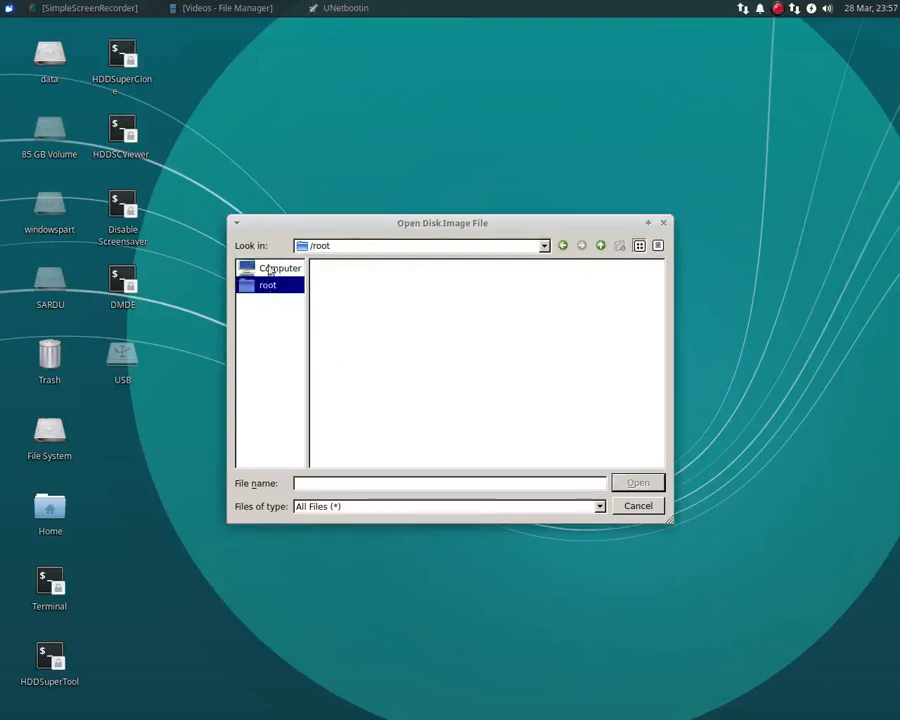
pyautogui.click(270, 269)
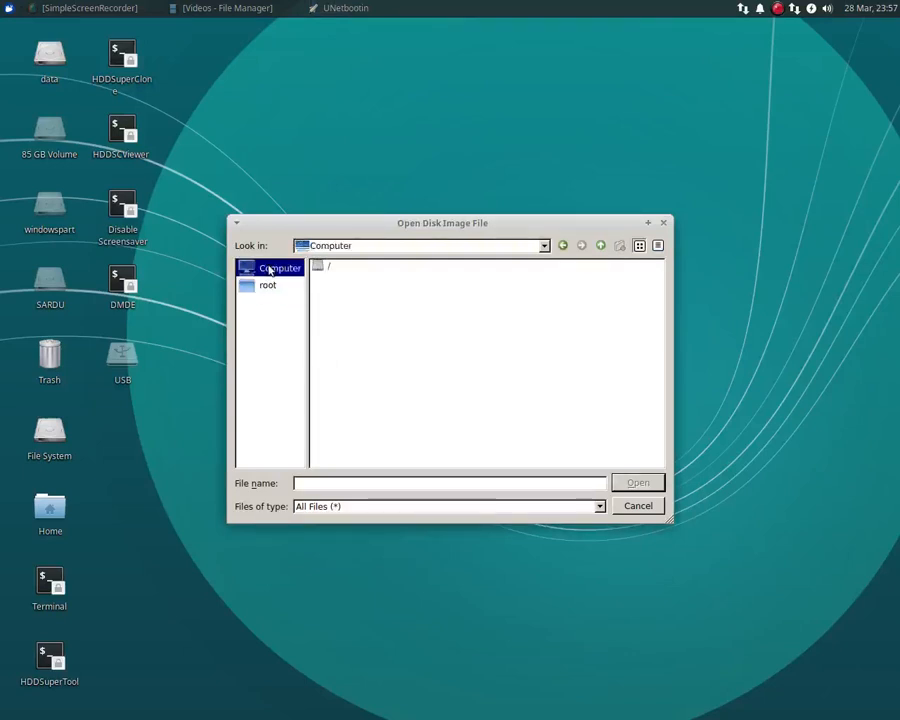
pyautogui.click(564, 248)
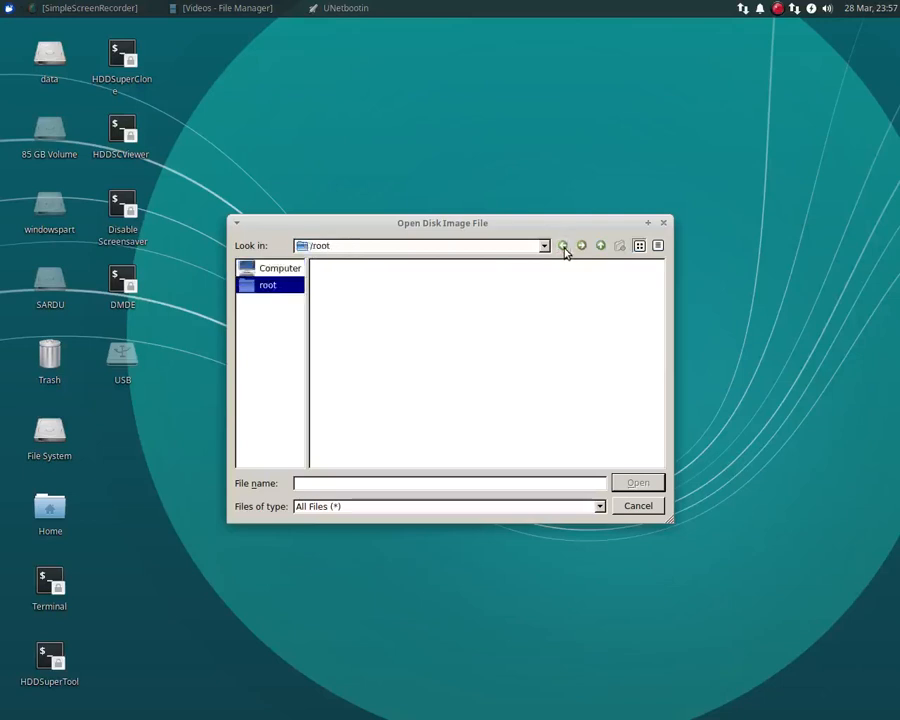
pyautogui.click(600, 247)
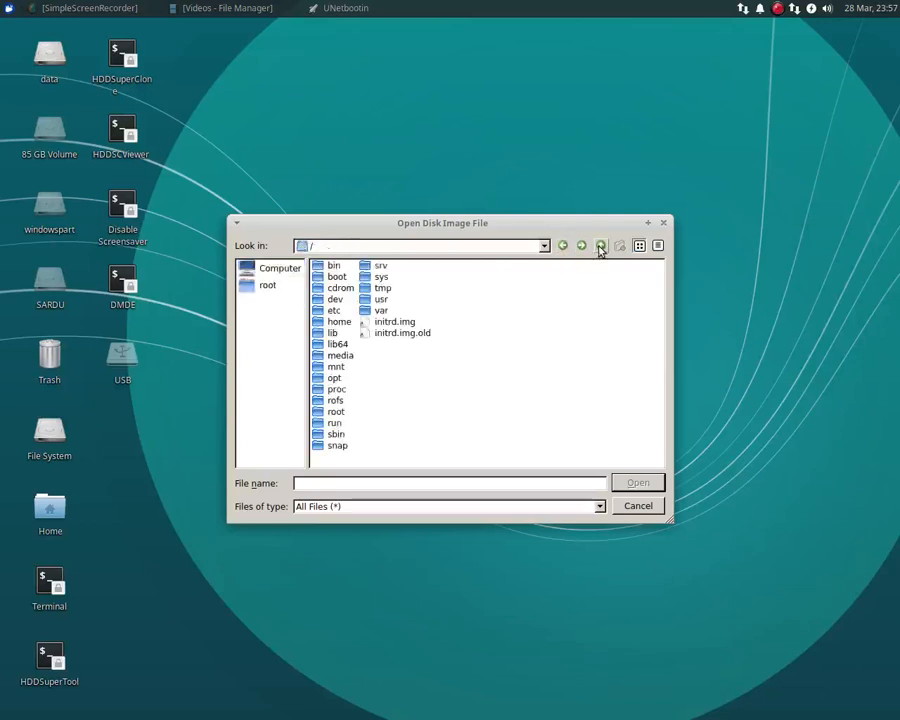
pyautogui.click(600, 247)
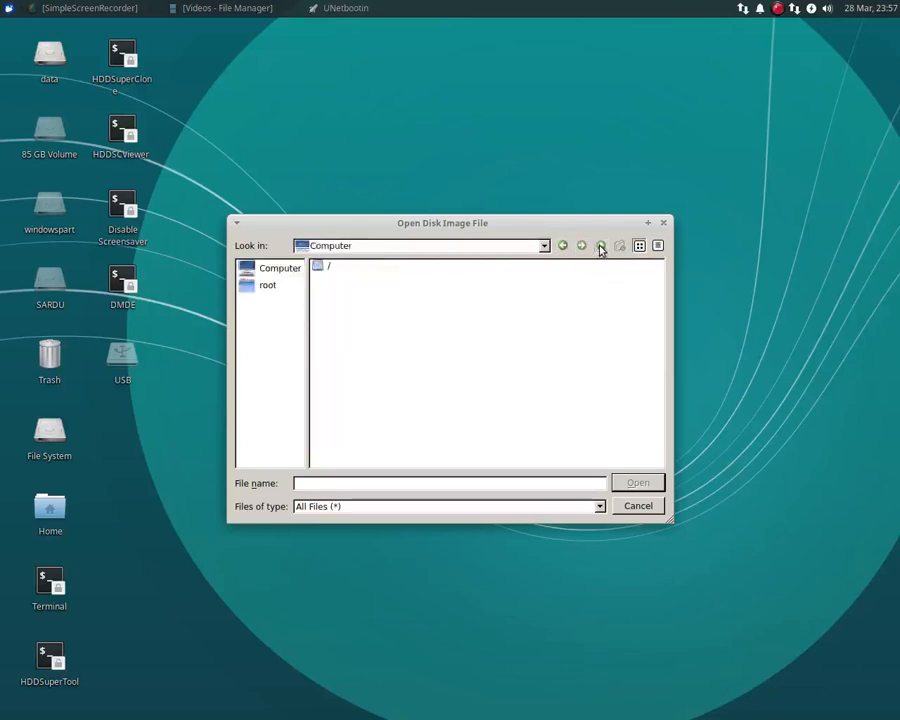
pyautogui.click(563, 247)
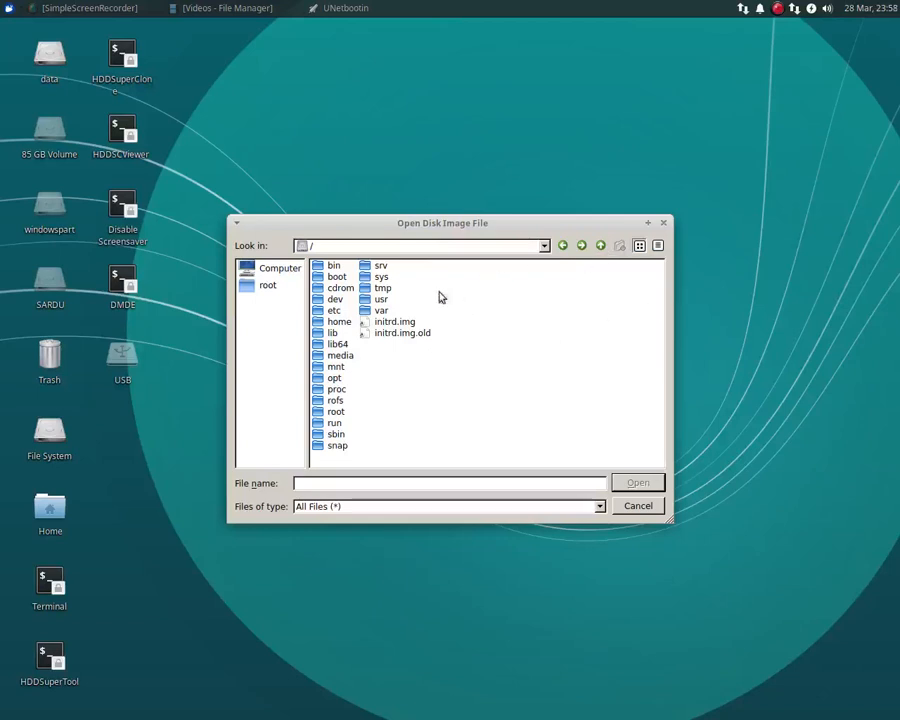
pyautogui.doubleClick(327, 323)
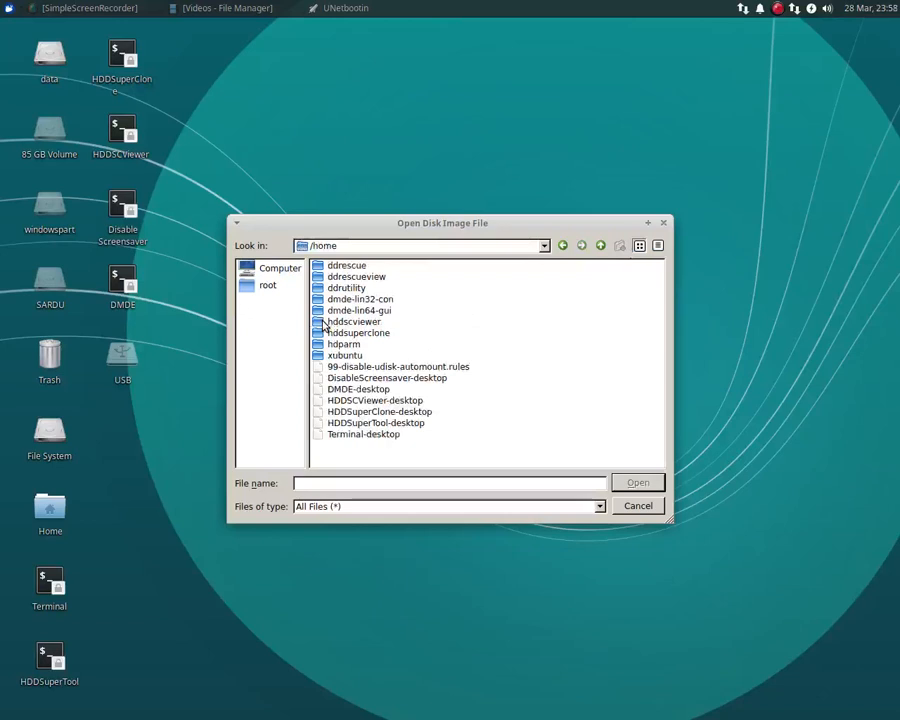
pyautogui.click(600, 246)
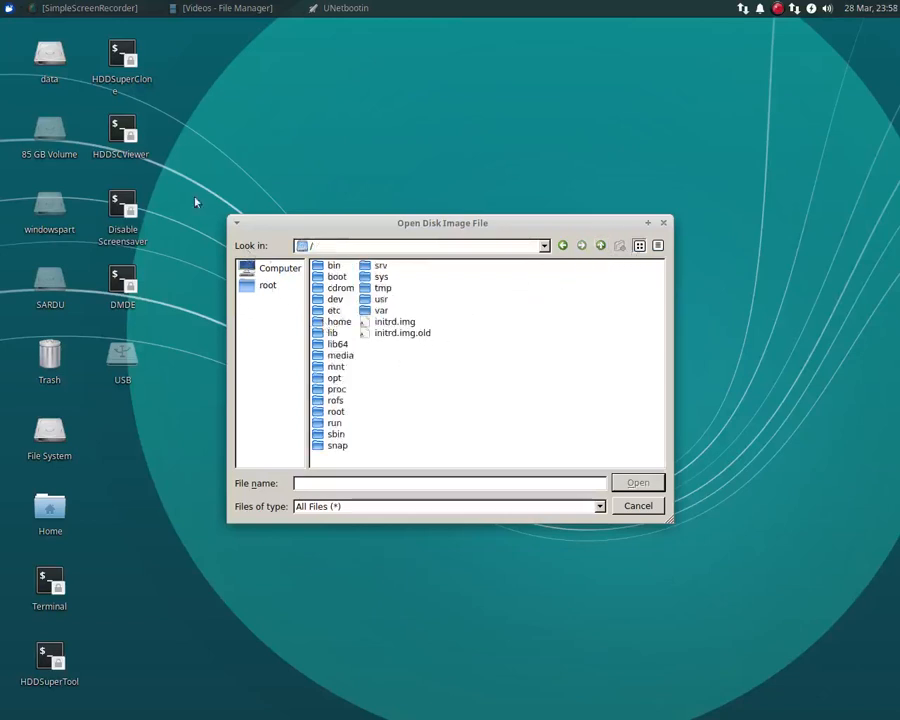
# Open the data drive from the desktop to check its mount path.
pyautogui.click(45, 56)
pyautogui.doubleClick(45, 56)
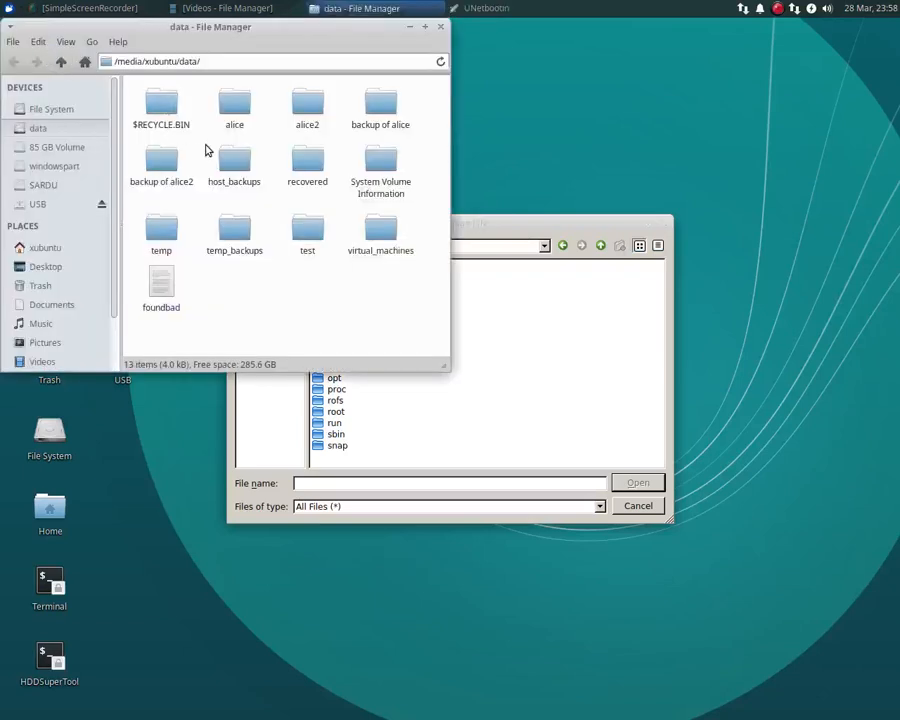
pyautogui.click(235, 59)
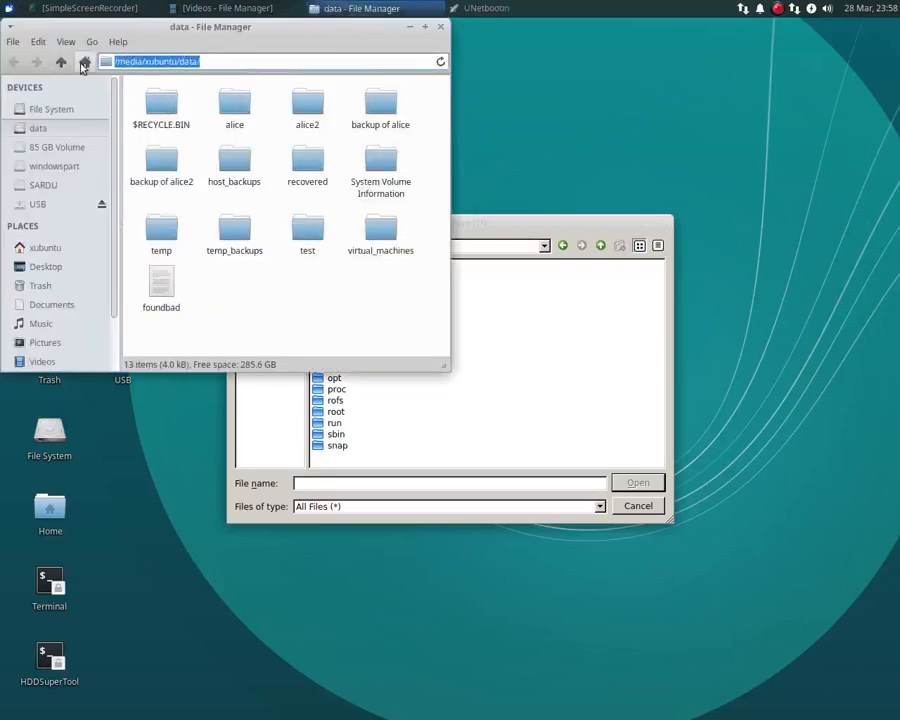
# Load xubuntu-18.04.5-desktop-hddlive.2022_02_12.x64.1.5G.iso from /media/xubuntu/data/temp as the disk image and close the data drive's window.
pyautogui.click(484, 225)
pyautogui.click(426, 246)
pyautogui.click(348, 255)
pyautogui.click(348, 255)
pyautogui.click(347, 255)
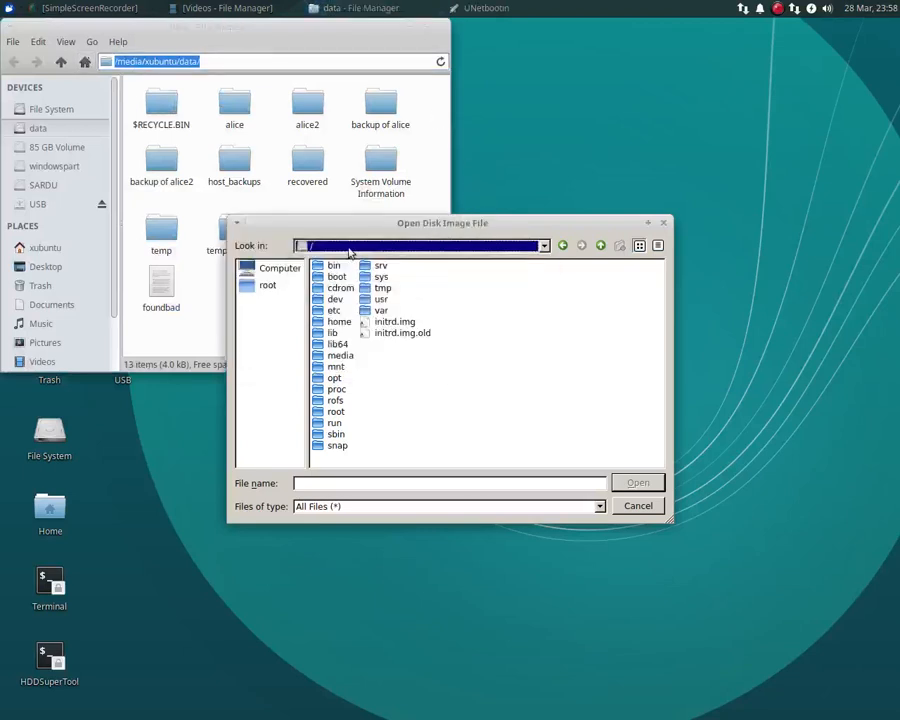
pyautogui.doubleClick(324, 357)
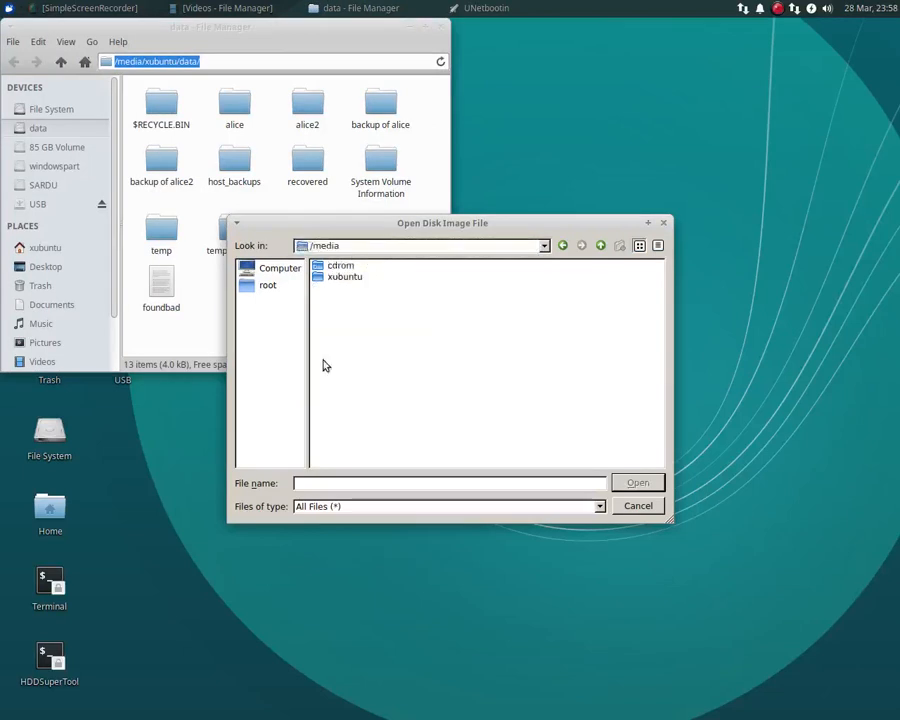
pyautogui.doubleClick(320, 277)
pyautogui.doubleClick(322, 266)
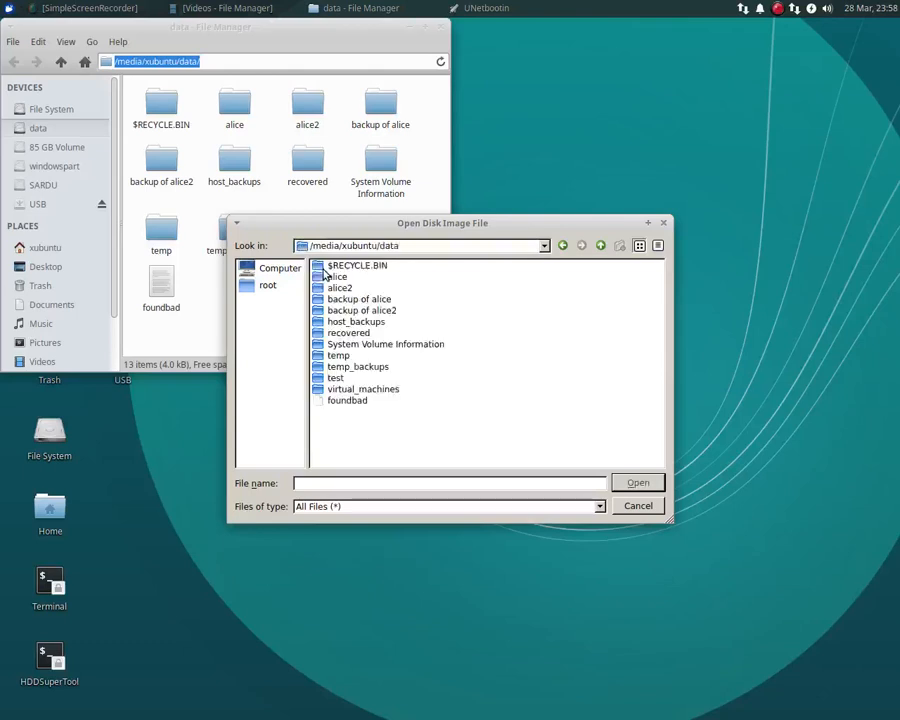
pyautogui.doubleClick(324, 357)
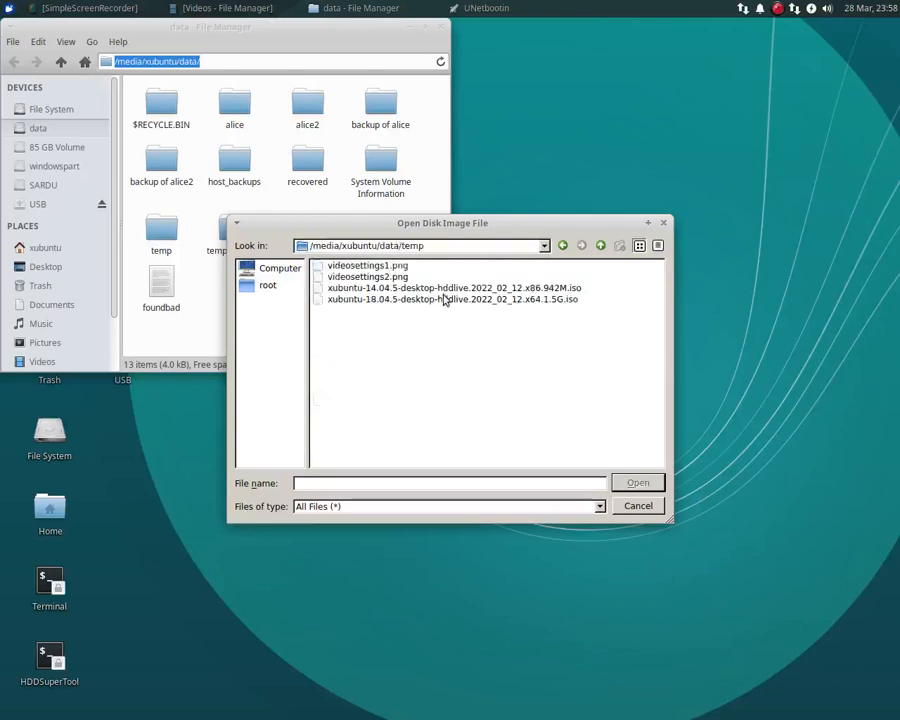
pyautogui.click(420, 302)
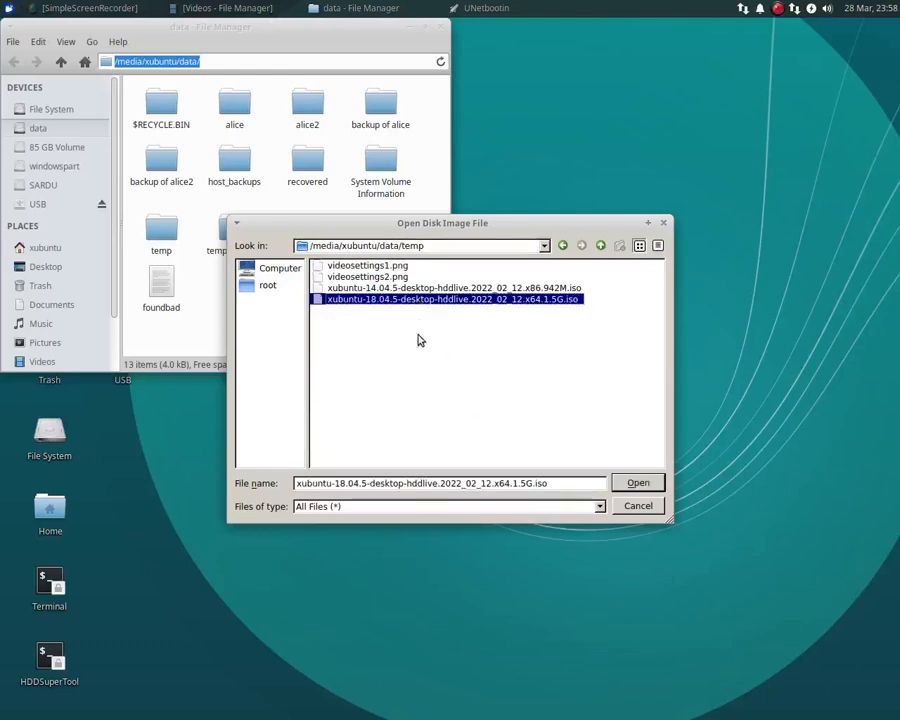
pyautogui.click(638, 483)
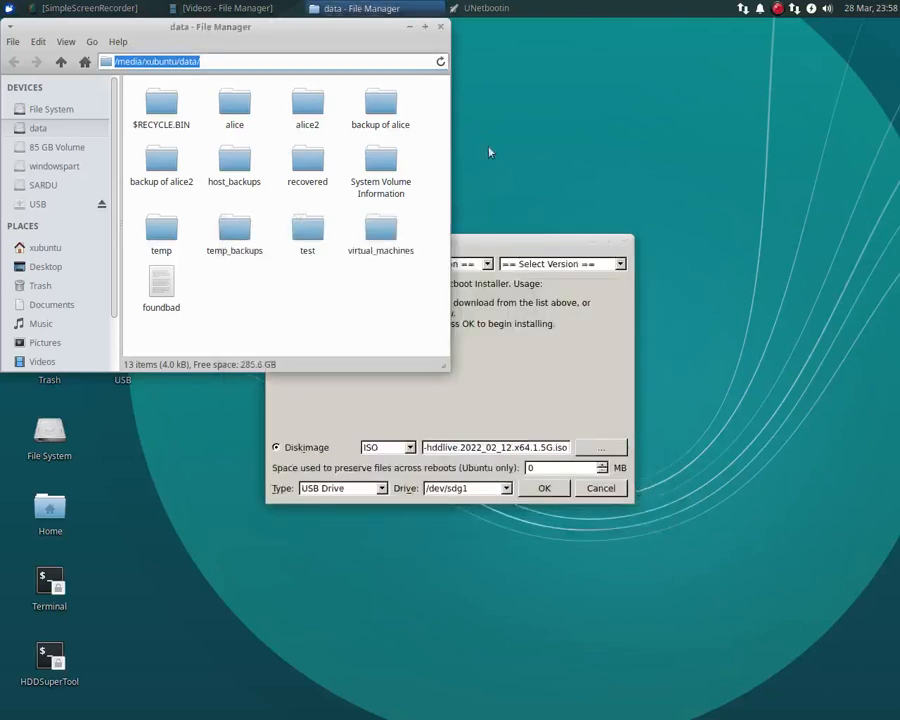
pyautogui.click(440, 27)
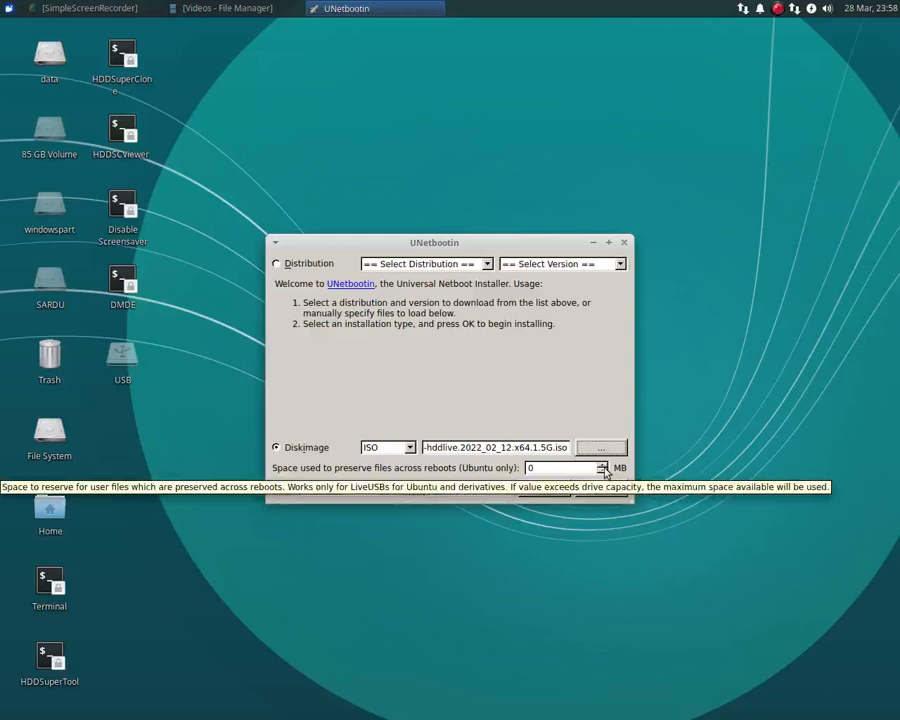
# Reserve 1024 MB for files preserved across reboots and keep USB Drive as the installation type.
pyautogui.moveTo(591, 469); pyautogui.dragTo(494, 469)
pyautogui.write('1024')
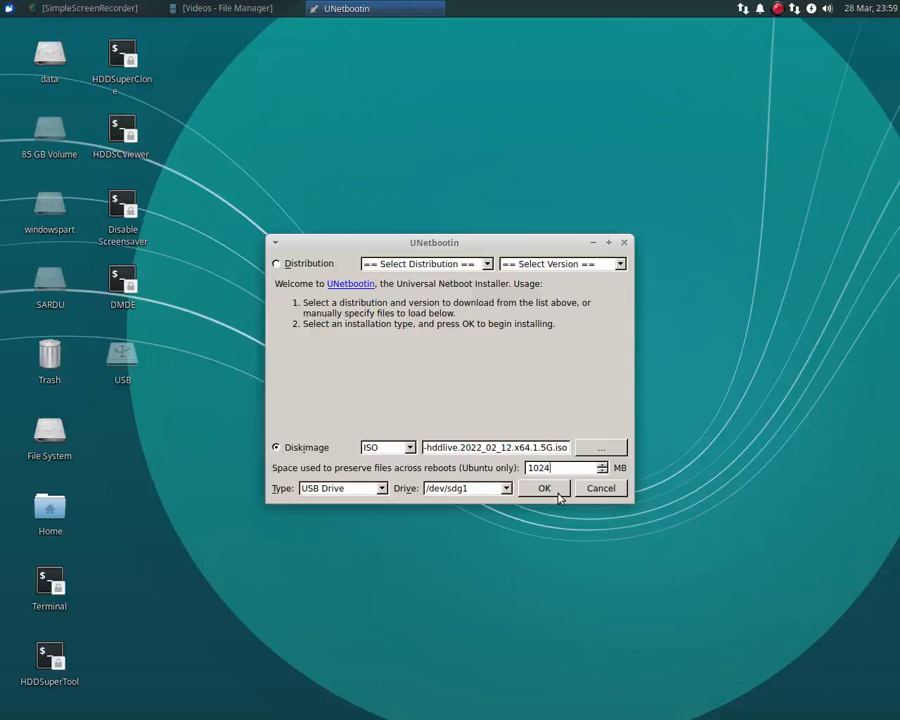
pyautogui.click(381, 489)
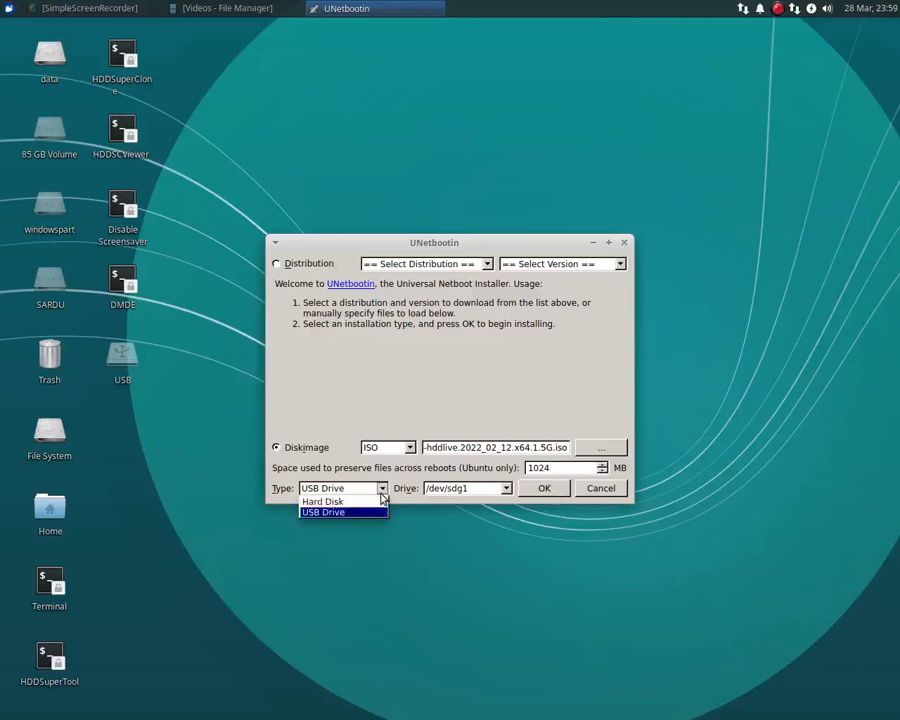
pyautogui.click(381, 494)
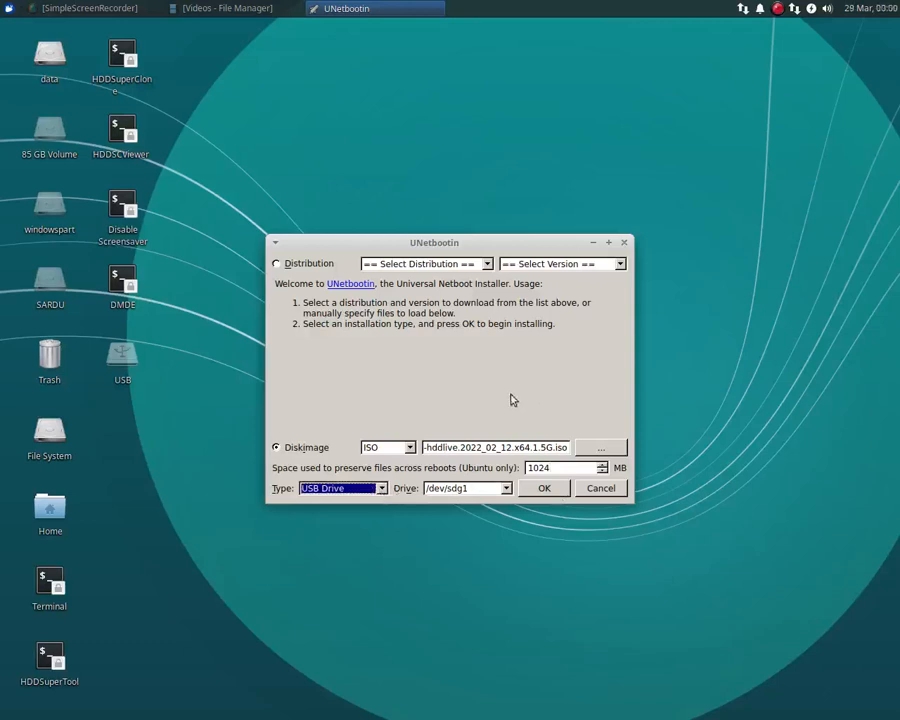
# Try to start the installation on /dev/sdg1, mount the USB drive by opening it from the desktop, and close its file window.
pyautogui.click(542, 494)
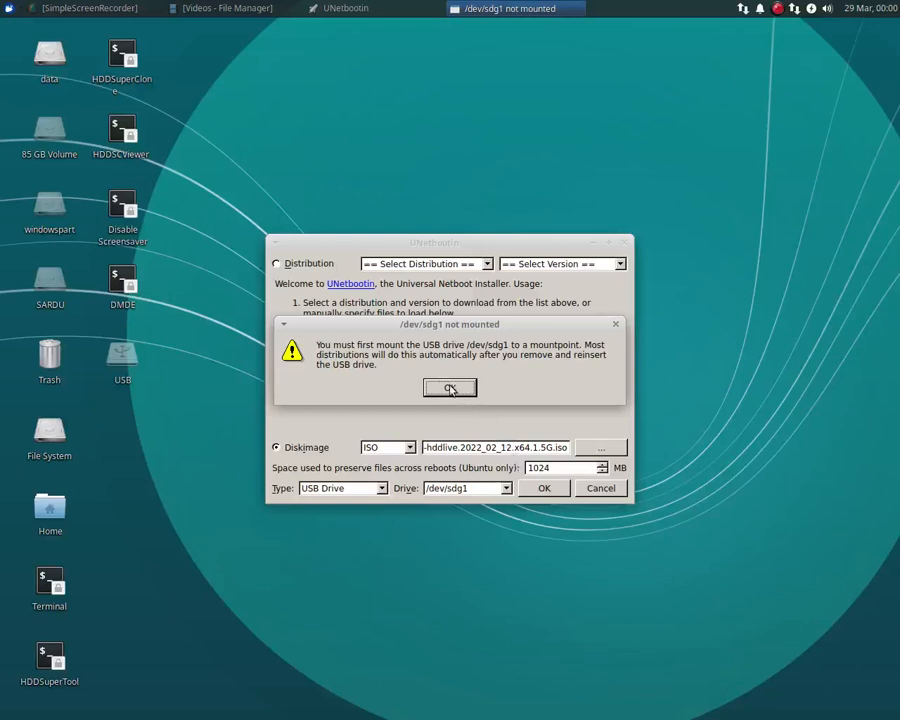
pyautogui.click(449, 389)
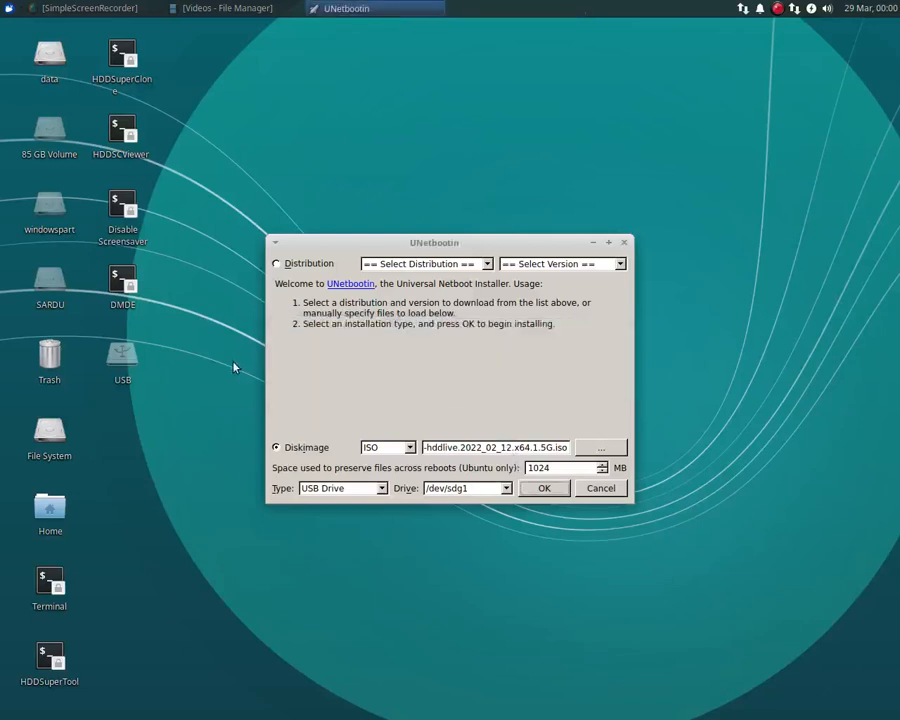
pyautogui.doubleClick(122, 358)
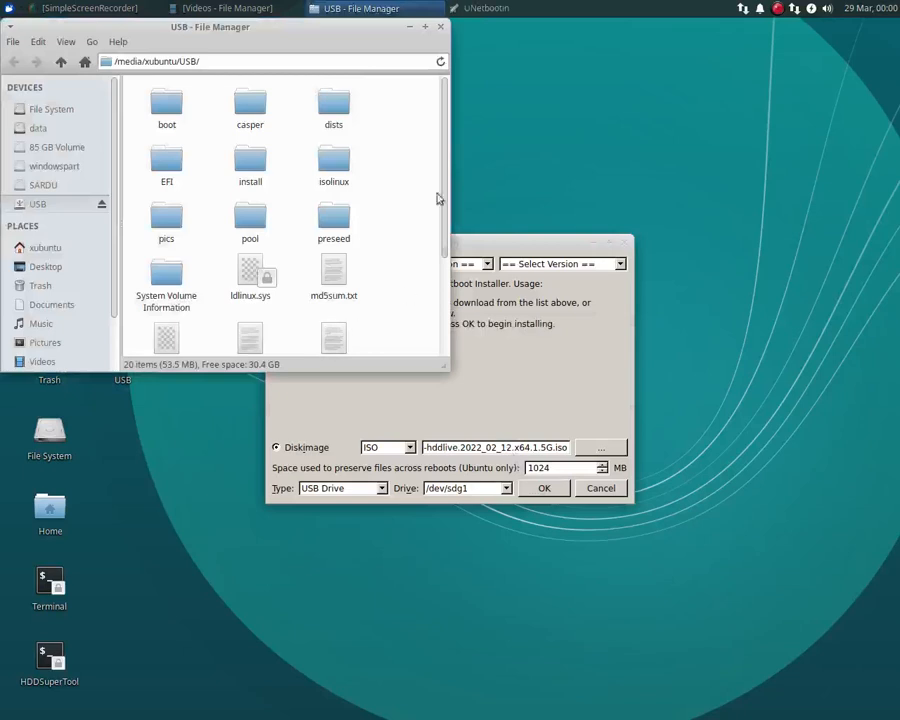
pyautogui.click(440, 27)
# Install the live image to the USB drive, overwriting all existing files, and exit UNetbootin once the installation completes.
pyautogui.click(544, 488)
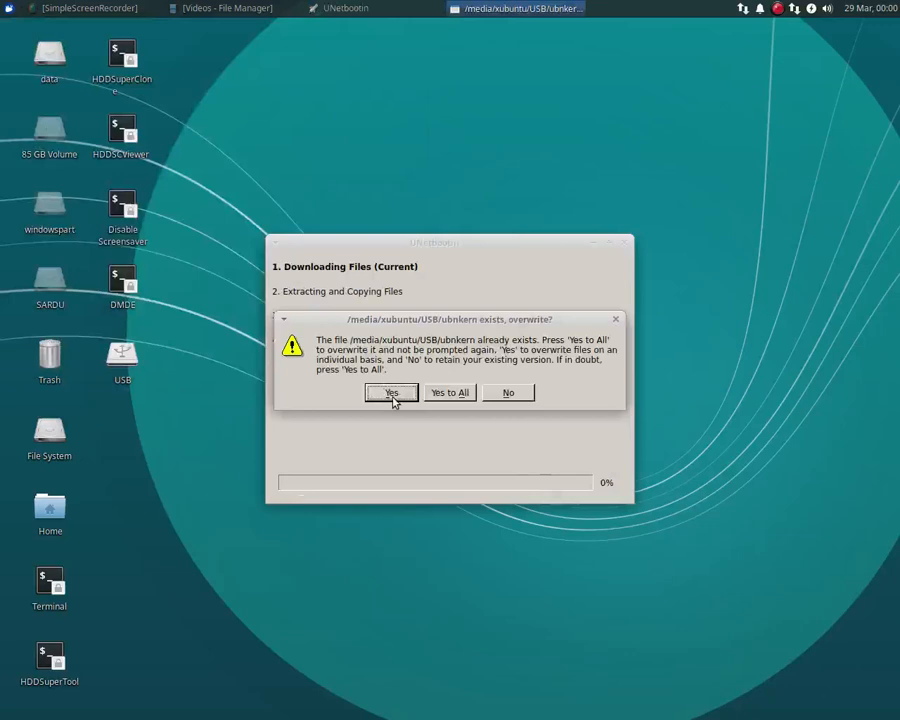
pyautogui.click(460, 395)
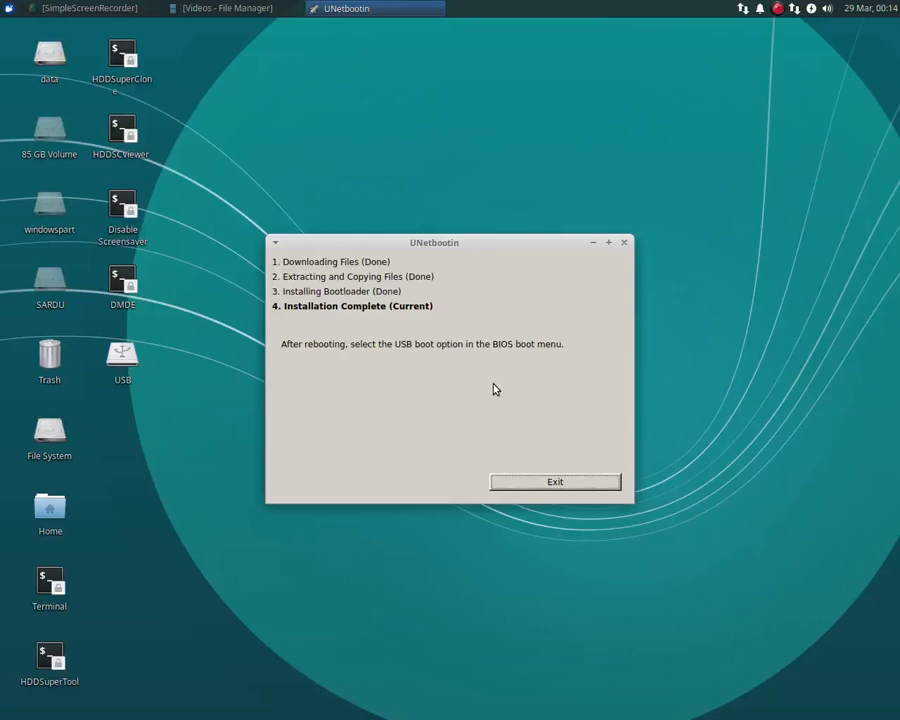
pyautogui.click(554, 482)
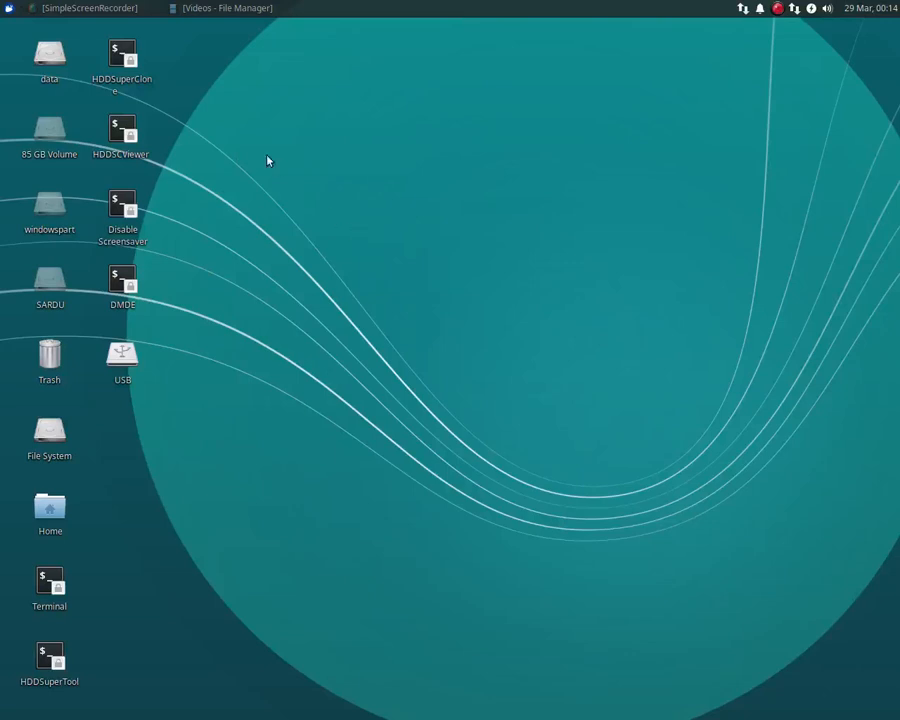
# Open a terminal from its desktop shortcut to view it and close the terminal window.
pyautogui.doubleClick(52, 585)
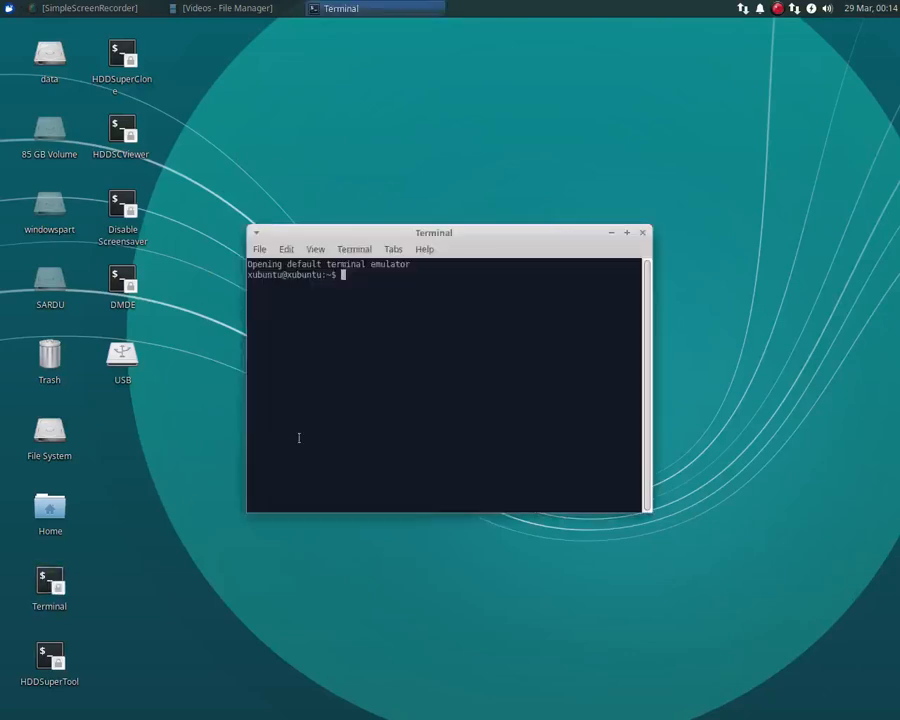
pyautogui.click(643, 233)
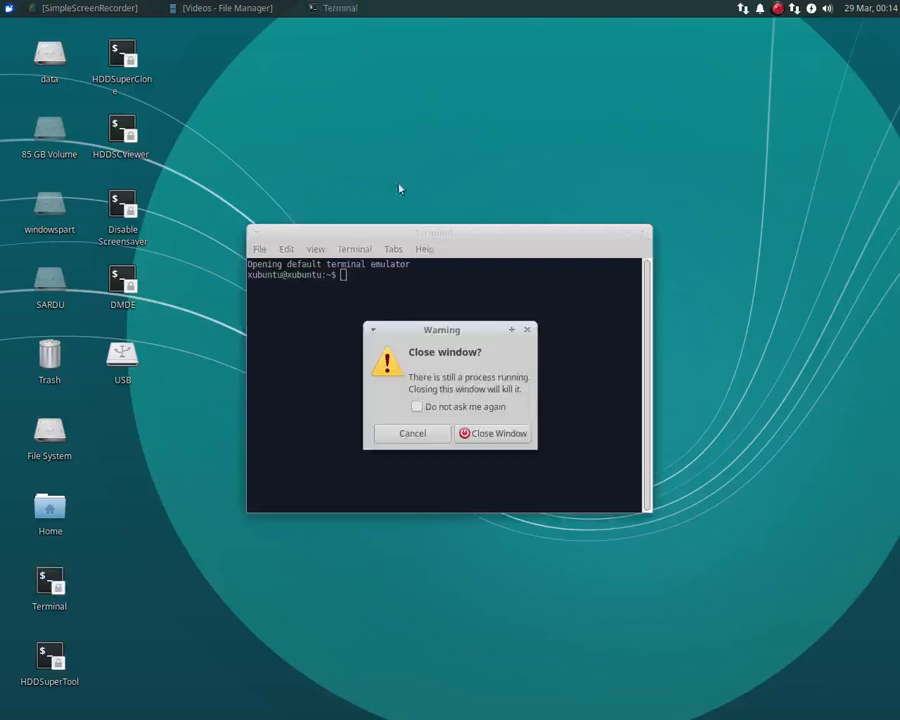
pyautogui.click(497, 433)
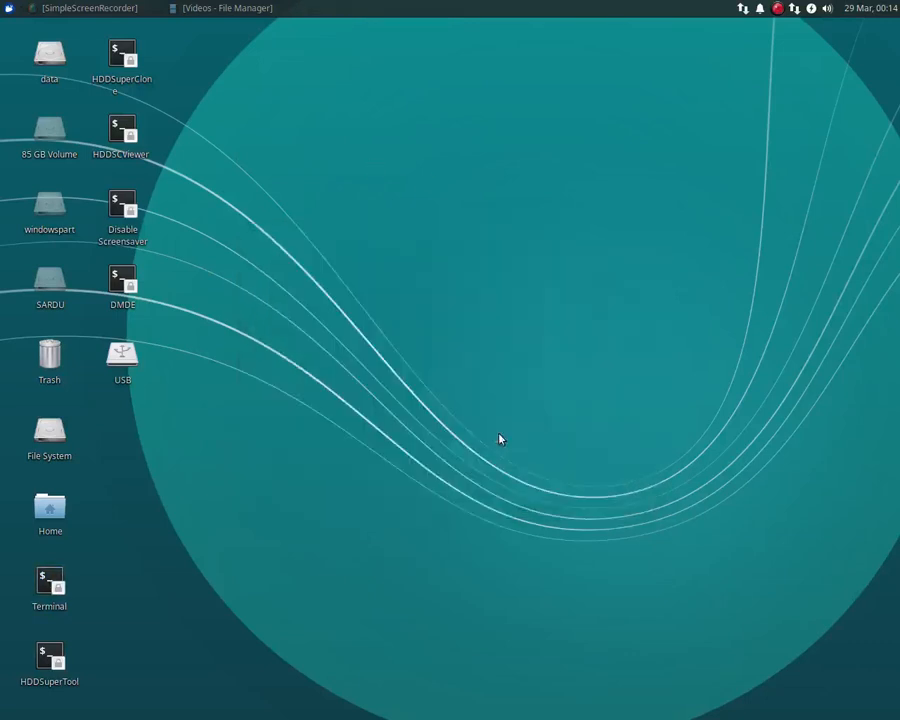
# Launch HDDSuperClone from its desktop shortcut.
pyautogui.doubleClick(121, 58)
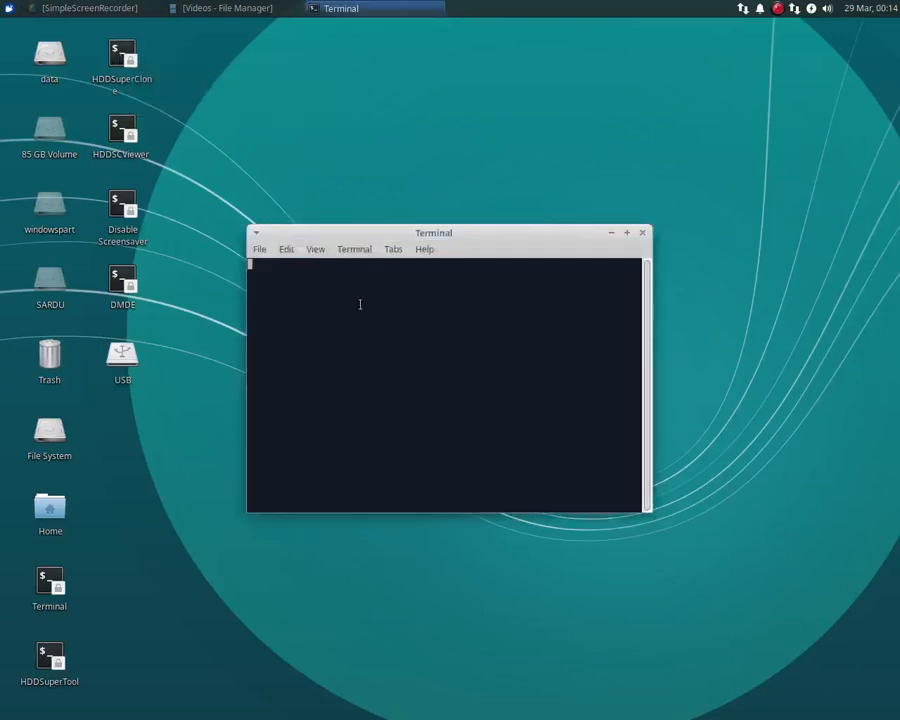
pyautogui.click(434, 346)
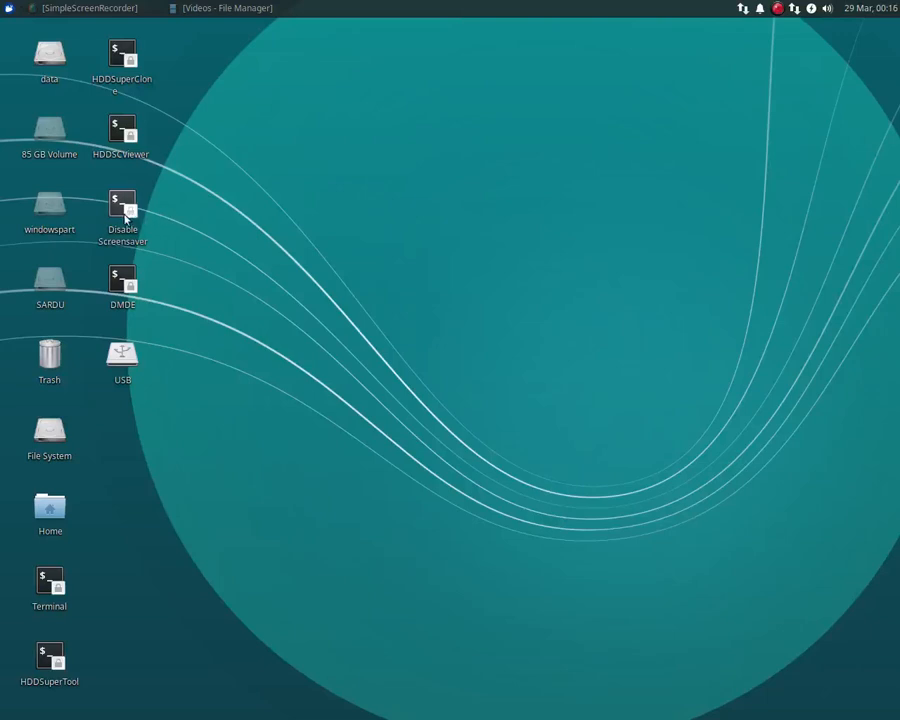
# Disable the screensaver with the script on the desktop and close its terminal window.
pyautogui.moveTo(125, 216)
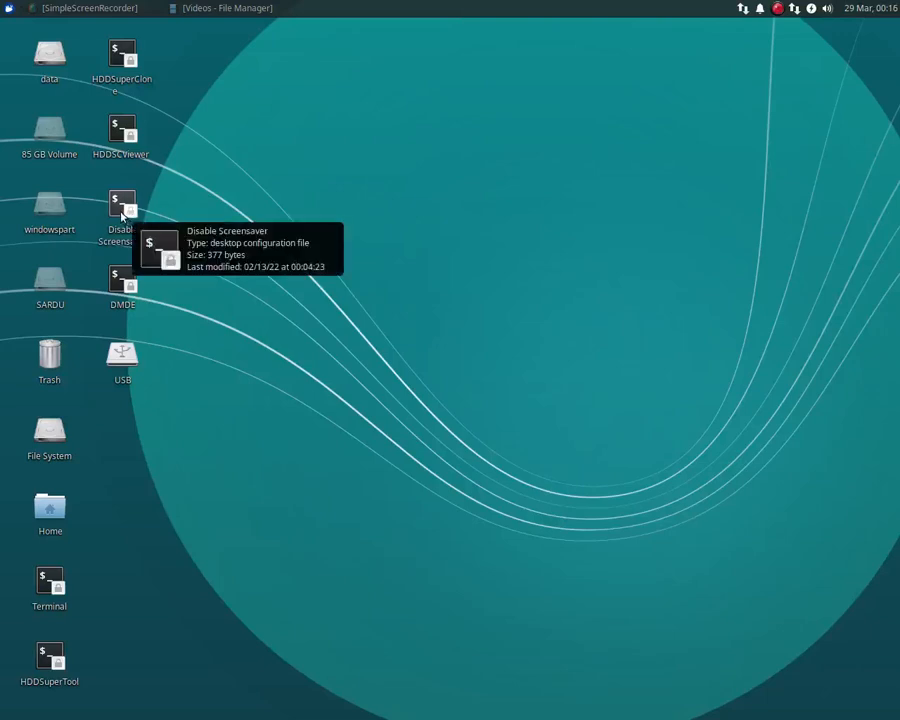
pyautogui.doubleClick(124, 212)
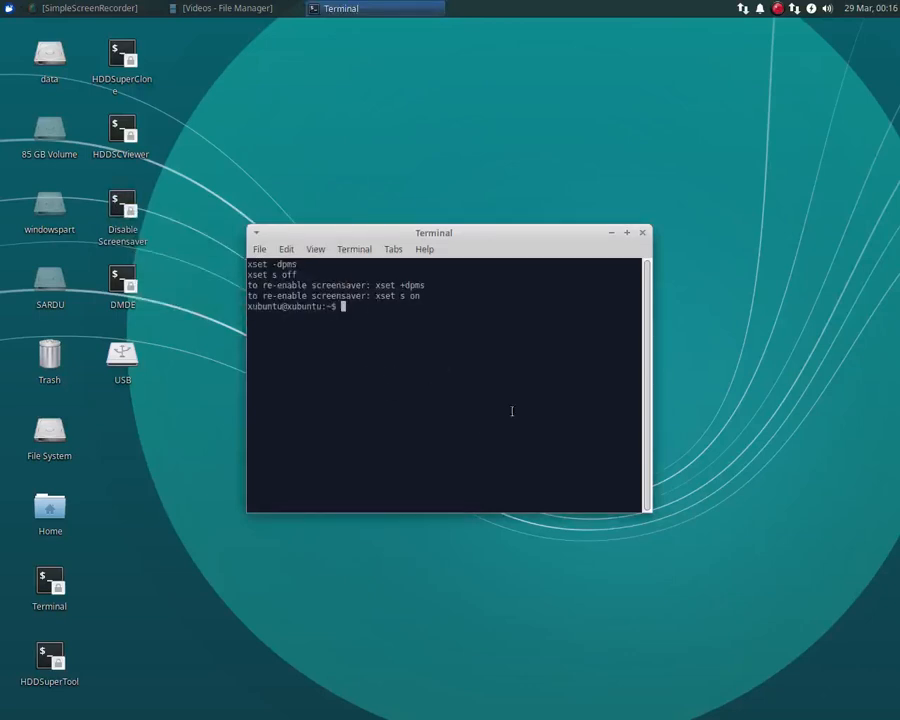
pyautogui.click(642, 232)
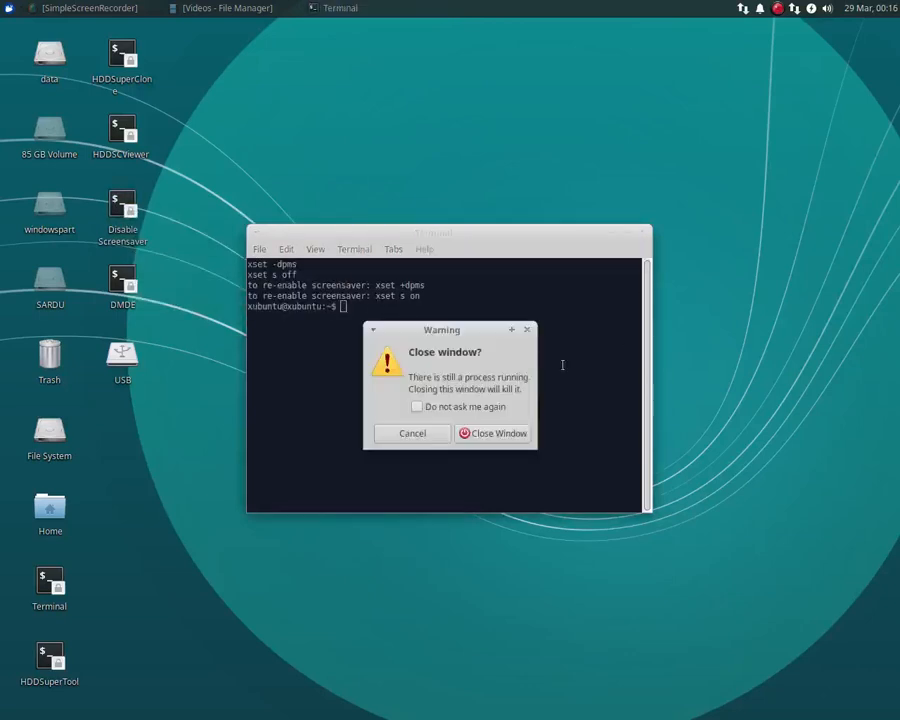
pyautogui.click(505, 435)
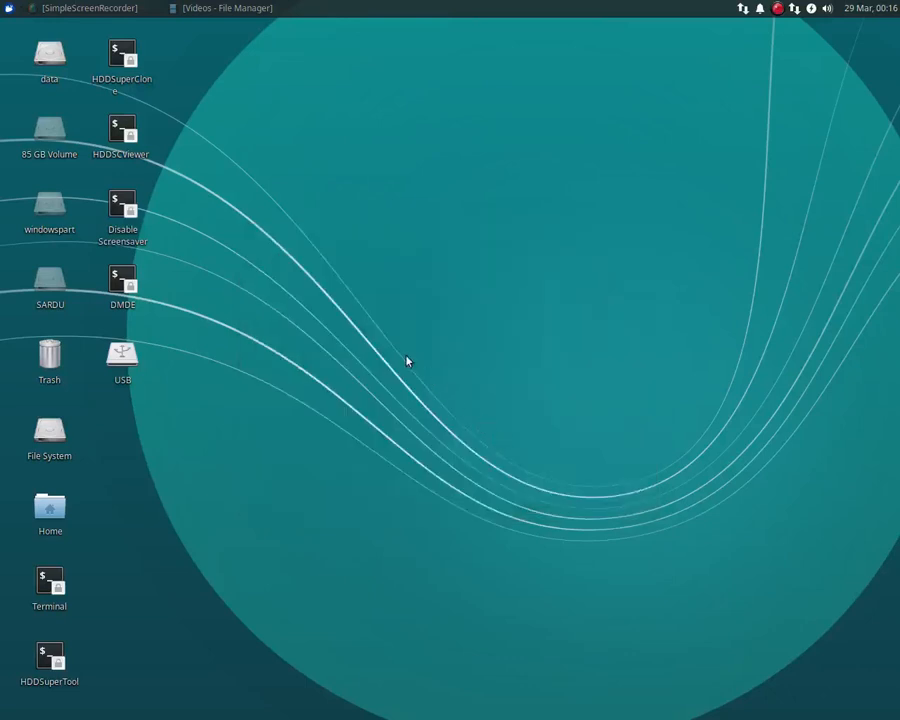